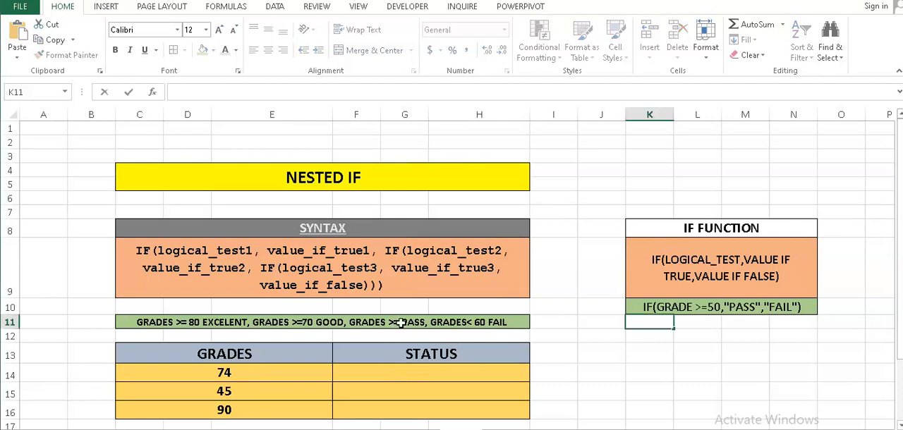
- Insert the missing threshold 60 into the criteria line in row 11 so the pass condition reads GRADES >=60 PASS
{"action": "double_click", "coordinate": [401, 322]}
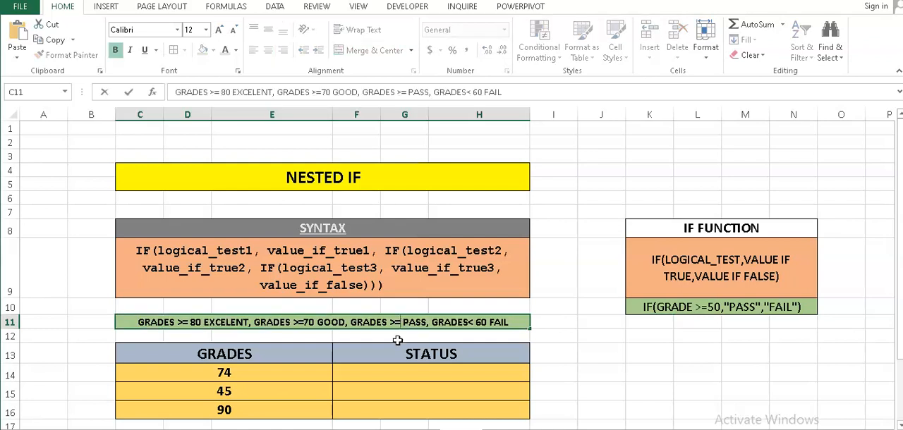
{"action": "type", "text": "60"}
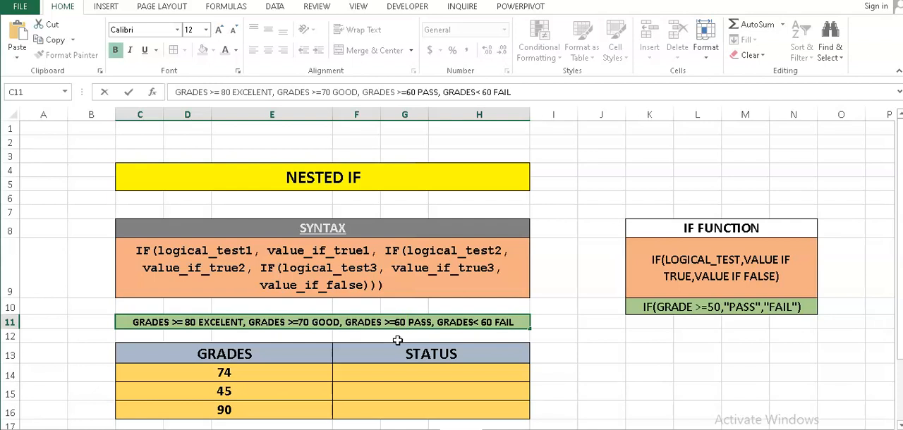
{"action": "left_click", "coordinate": [389, 355]}
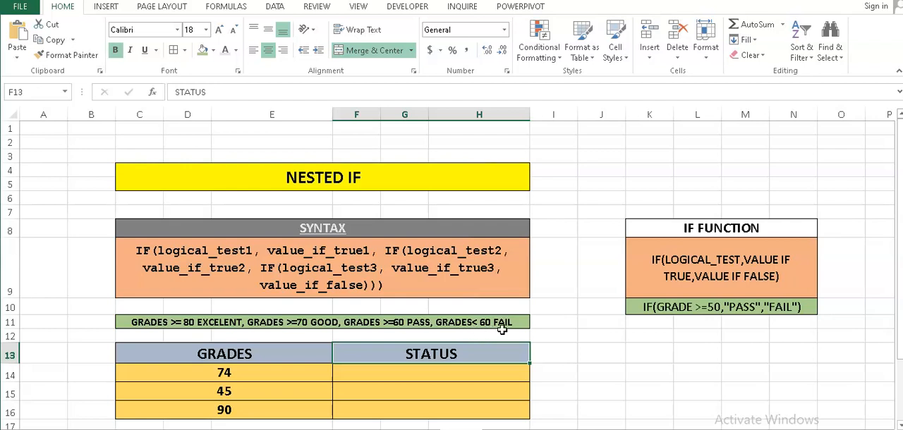
- Start an IF formula in status cell F14 with the logical test C14 >= 80
{"action": "left_click", "coordinate": [374, 376]}
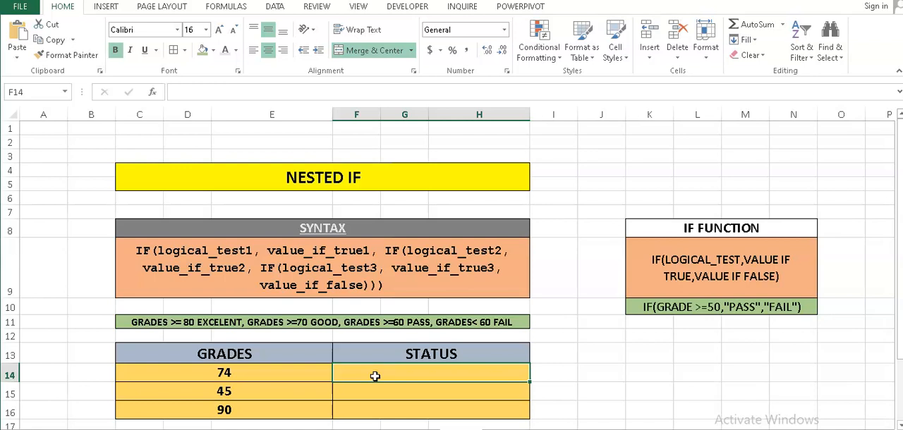
{"action": "type", "text": "="}
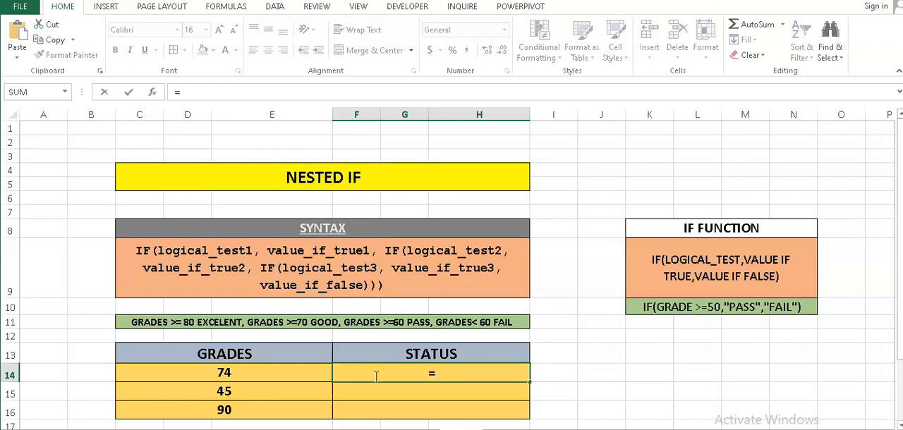
{"action": "type", "text": "IF"}
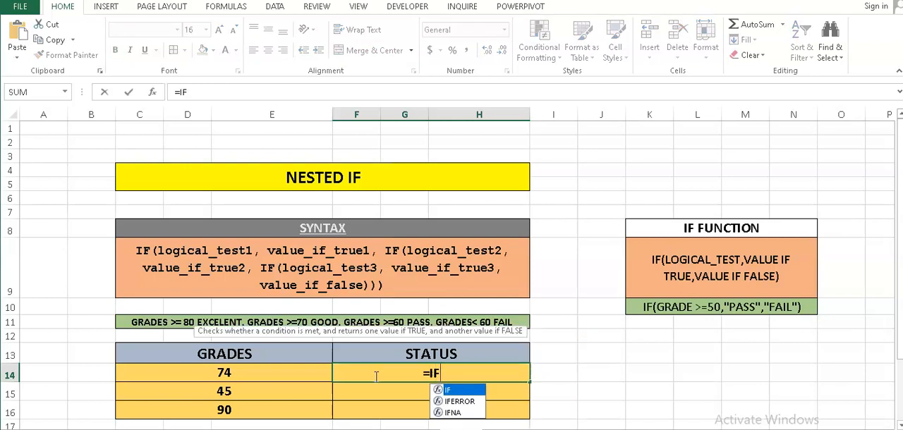
{"action": "type", "text": "("}
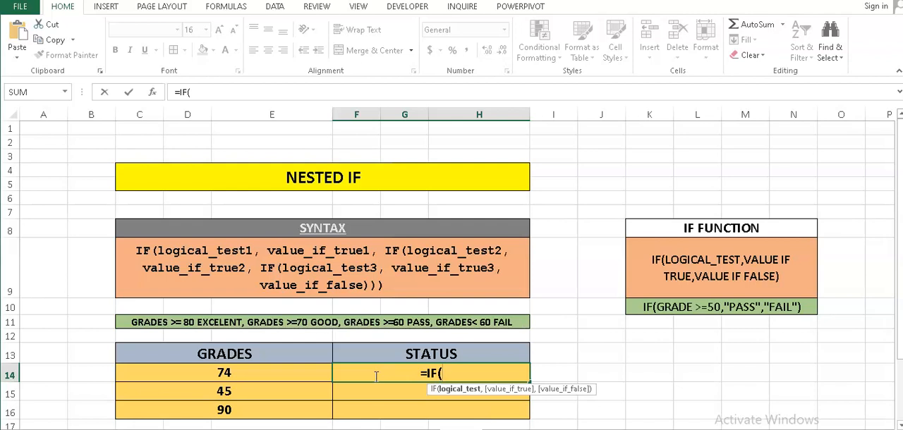
{"action": "left_click", "coordinate": [313, 375]}
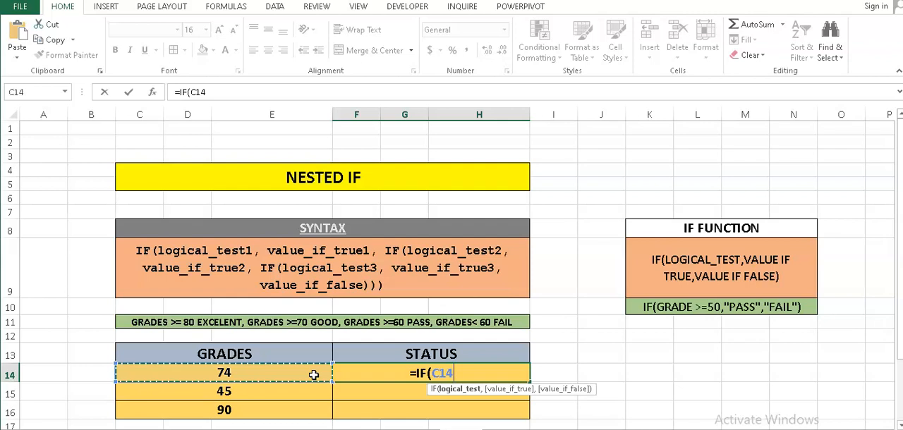
{"action": "type", "text": ">"}
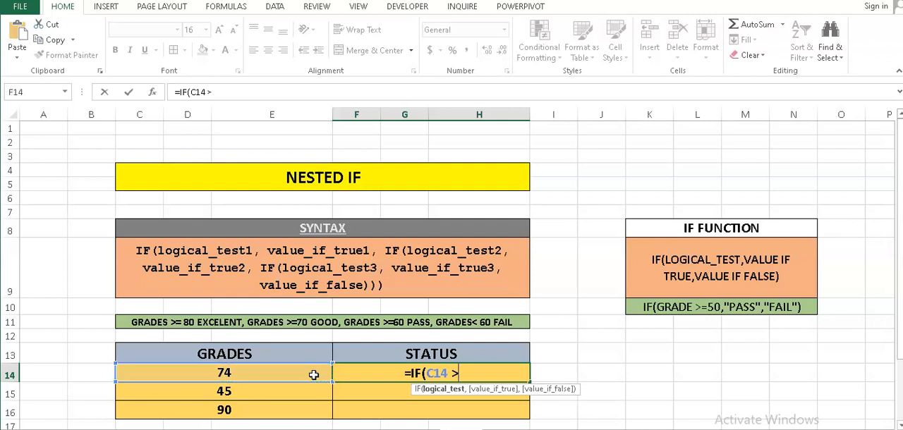
{"action": "type", "text": "= 8"}
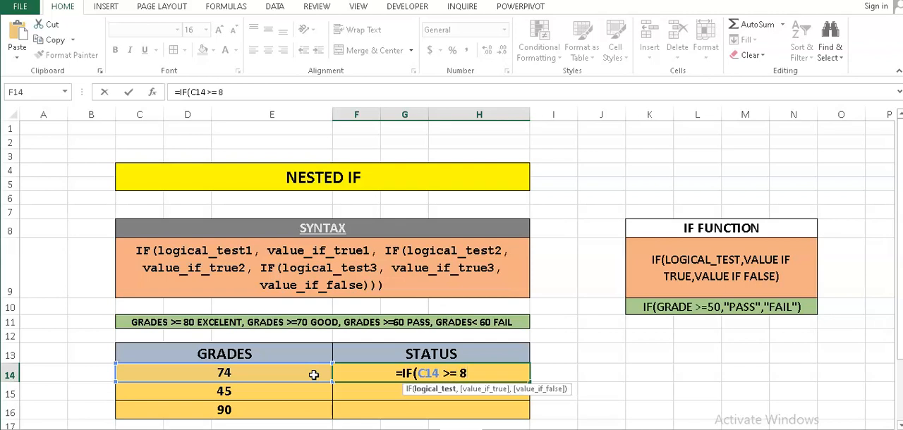
{"action": "type", "text": "0"}
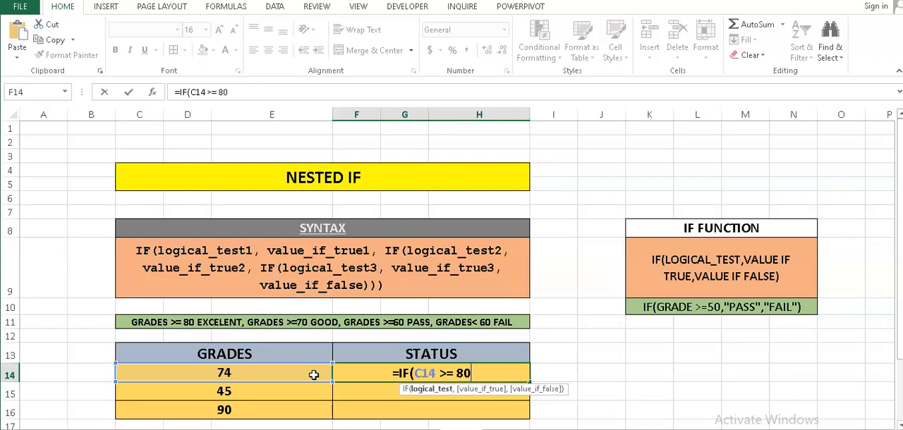
{"action": "type", "text": ", \""}
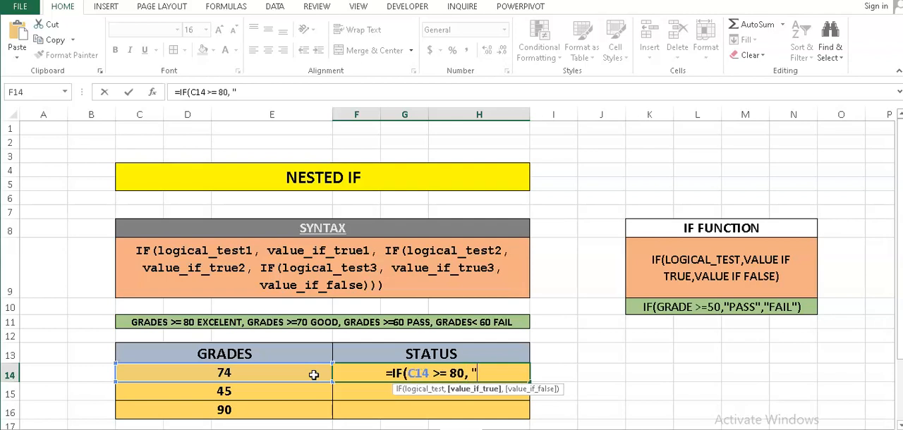
{"action": "type", "text": "EXC"}
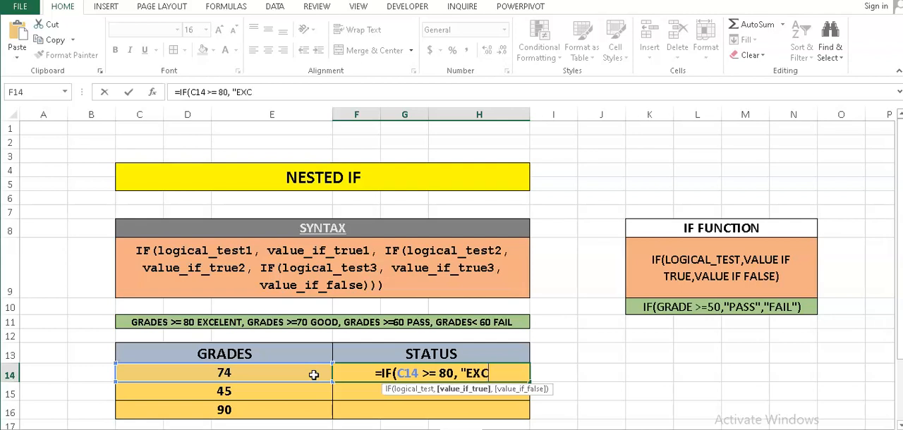
{"action": "type", "text": "ELLENT"}
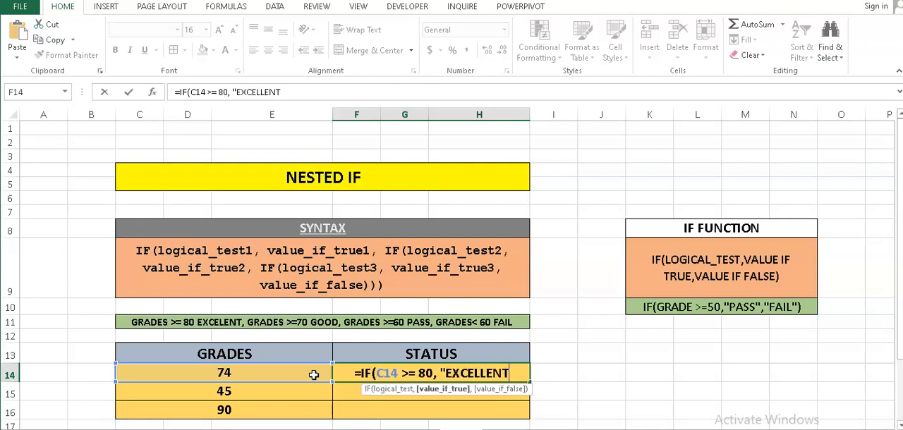
{"action": "type", "text": "\","}
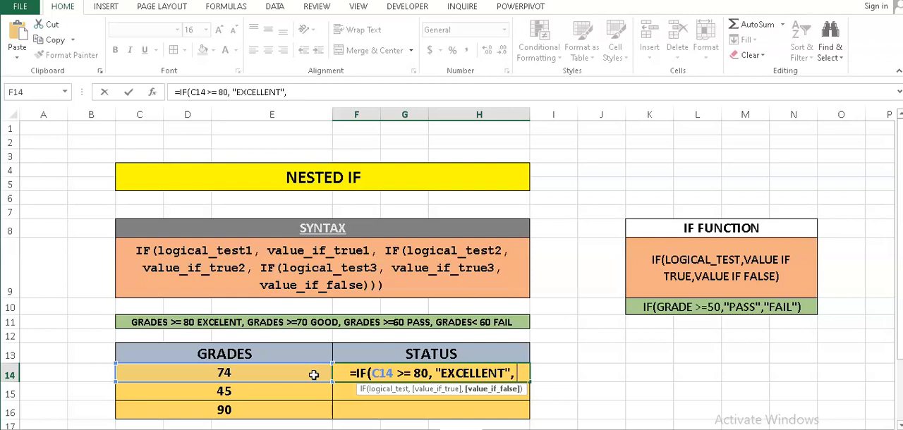
- Nest a second IF as the value if false, testing C14 >=70 and returning "GOOD", ending with a comma
{"action": "type", "text": "I"}
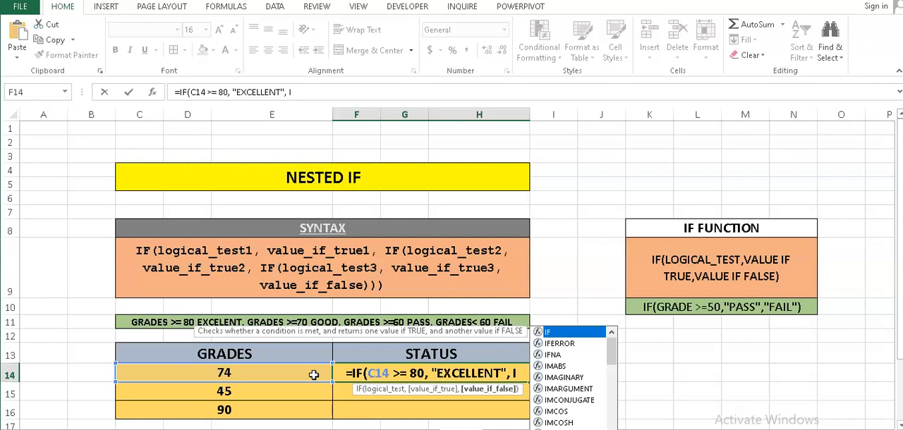
{"action": "type", "text": "F("}
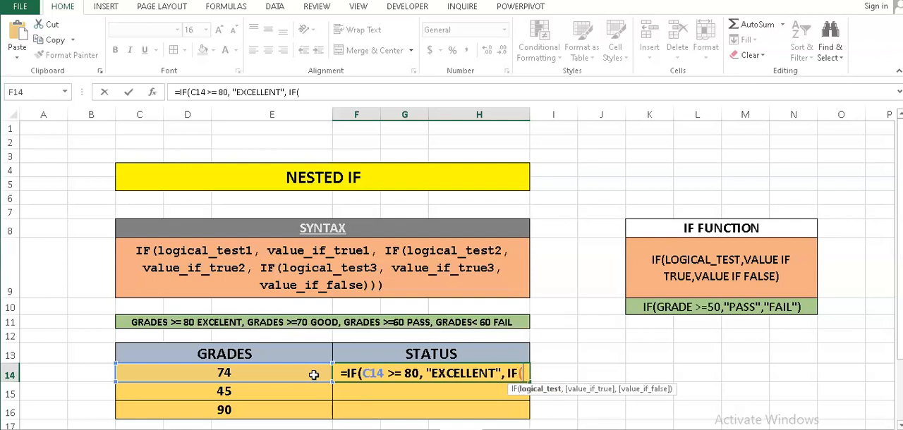
{"action": "left_click", "coordinate": [261, 374]}
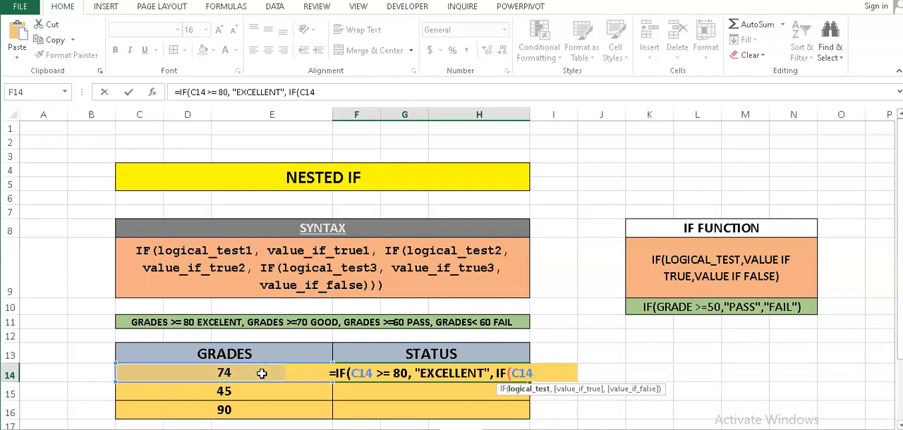
{"action": "type", "text": ">="}
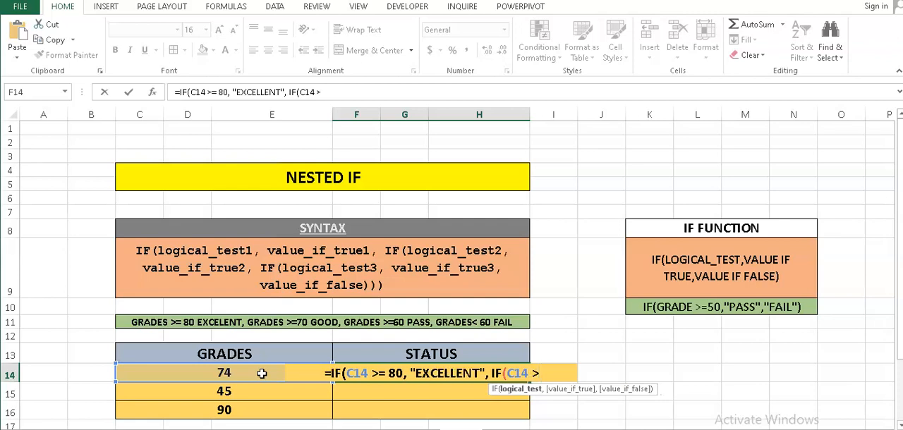
{"action": "type", "text": "70"}
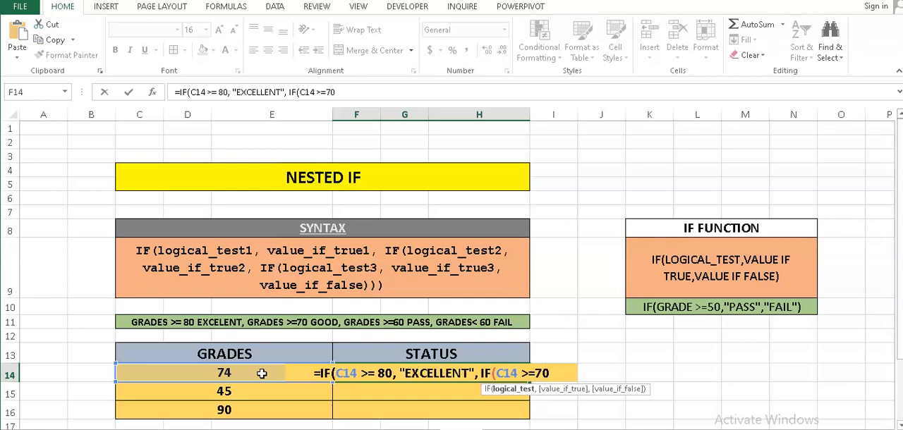
{"action": "type", "text": ","}
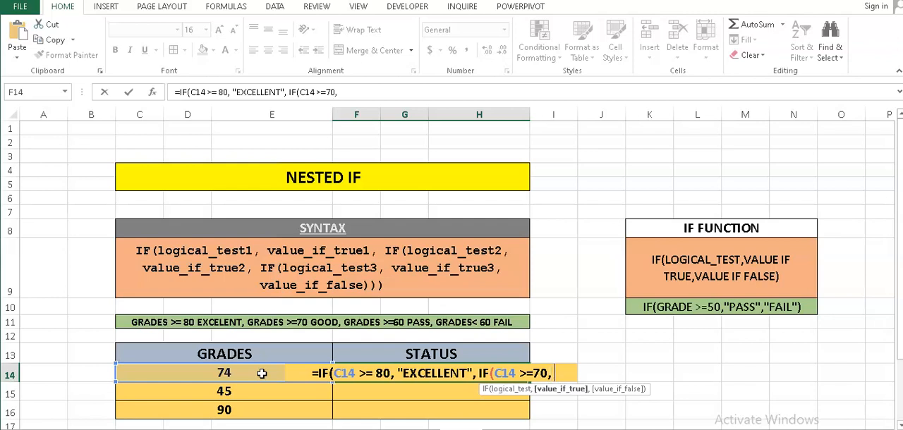
{"action": "type", "text": " \""}
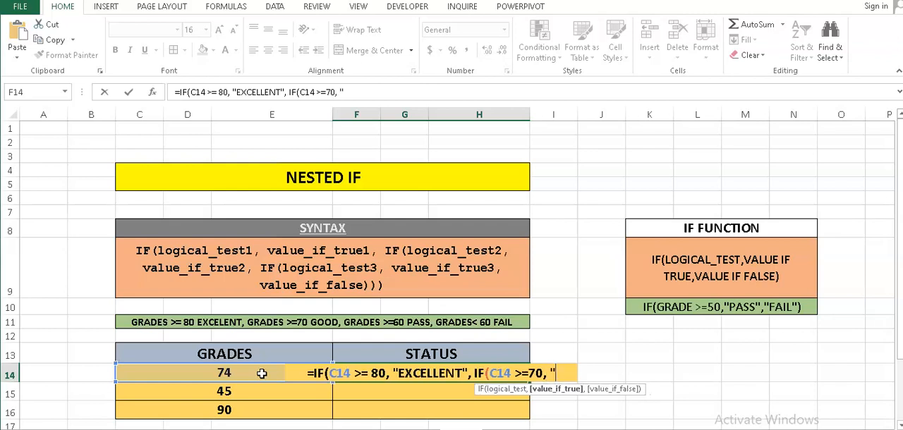
{"action": "type", "text": "G"}
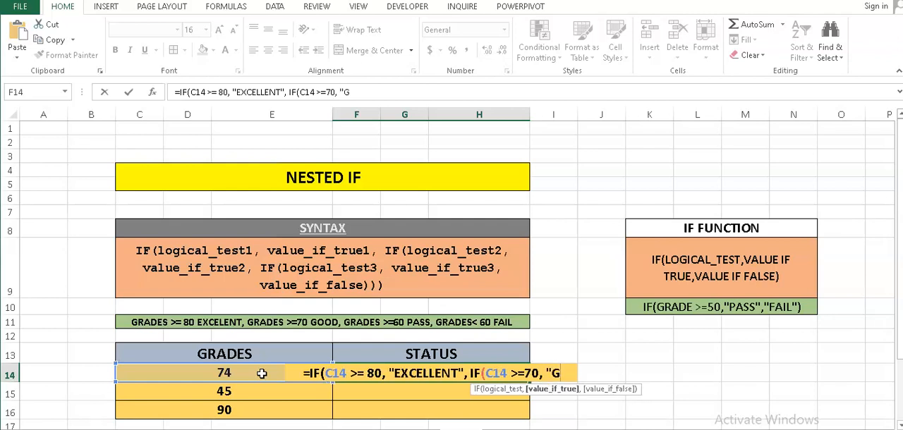
{"action": "type", "text": "OO"}
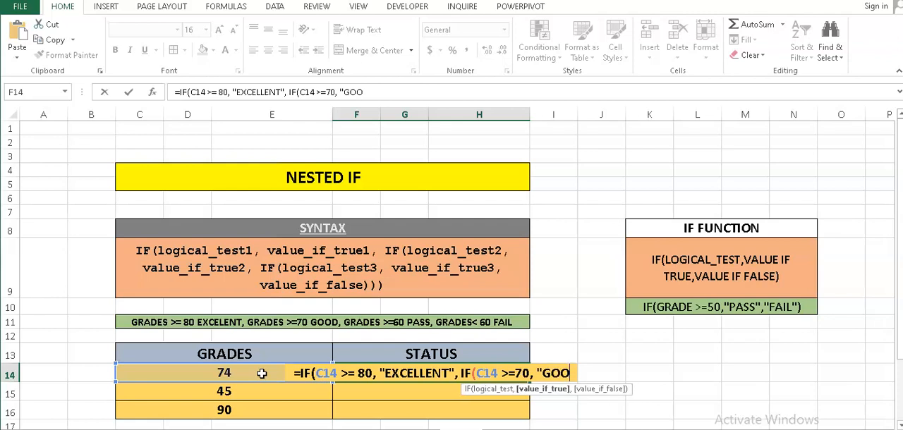
{"action": "type", "text": "D\""}
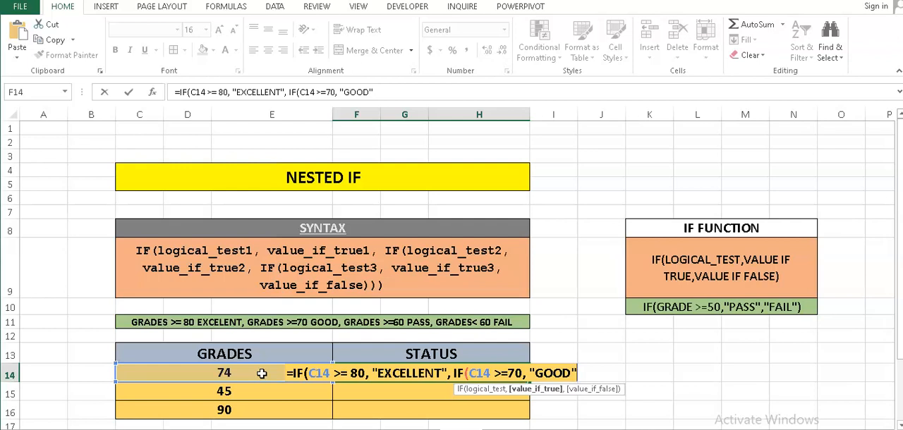
{"action": "type", "text": ","}
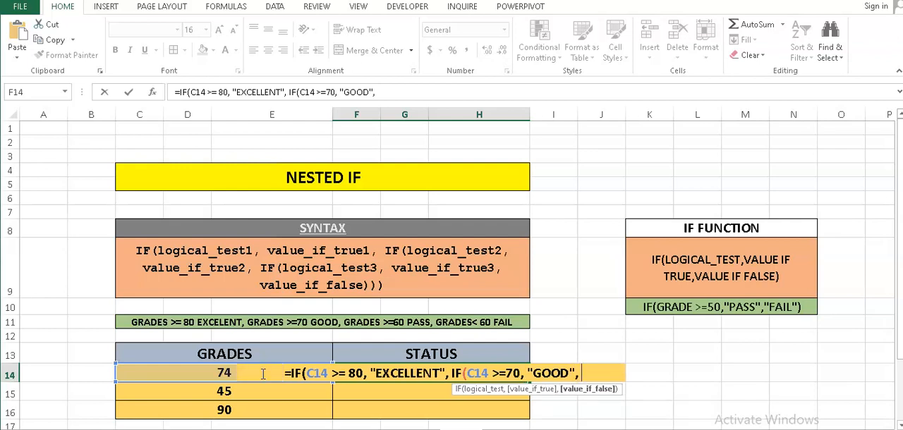
{"action": "type", "text": " IF"}
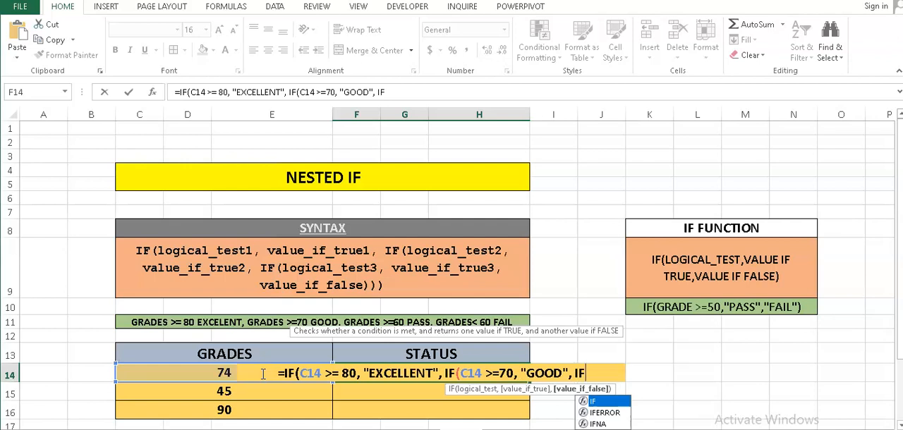
{"action": "type", "text": "("}
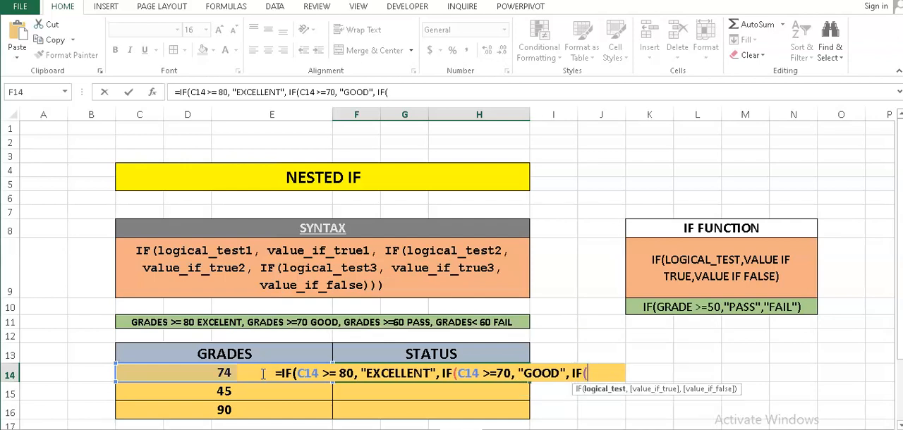
{"action": "type", "text": "C"}
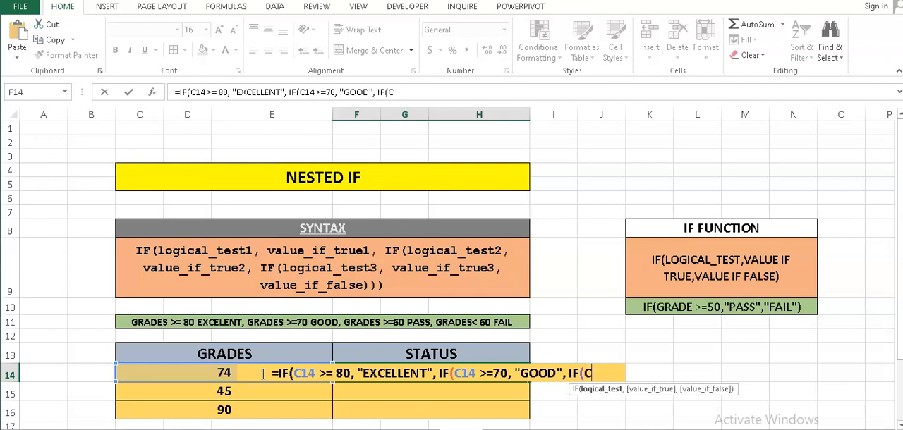
{"action": "type", "text": "14"}
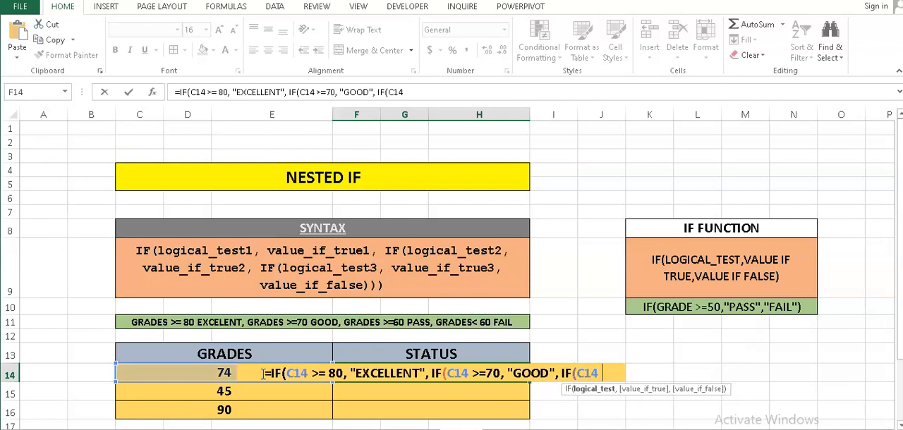
{"action": "type", "text": " >="}
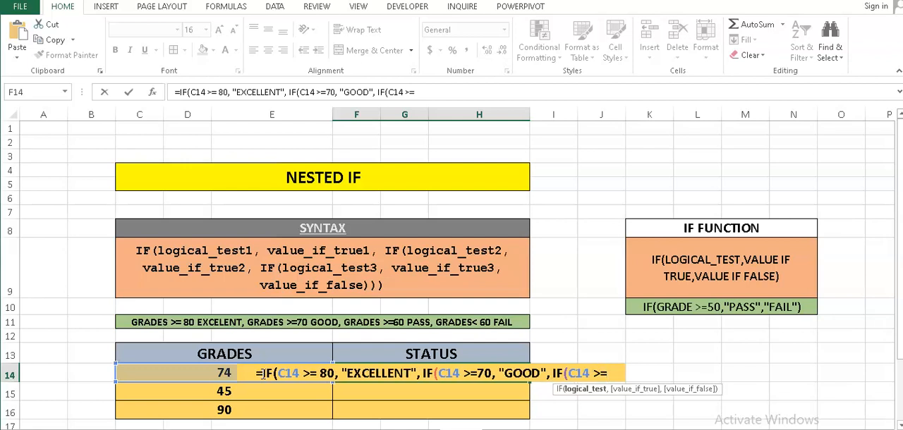
{"action": "type", "text": "60"}
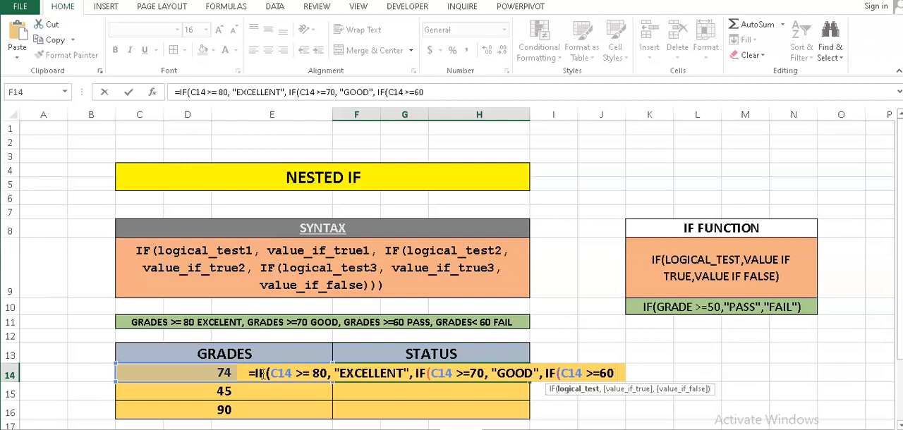
{"action": "type", "text": ","}
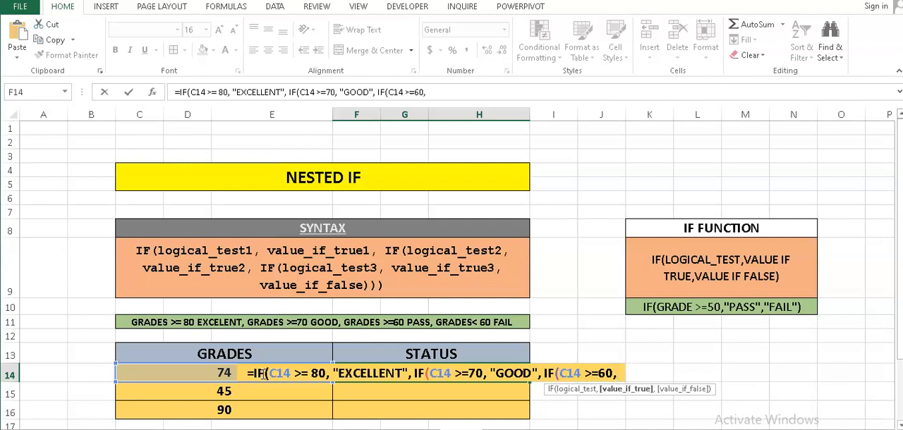
{"action": "type", "text": " \"PASS\""}
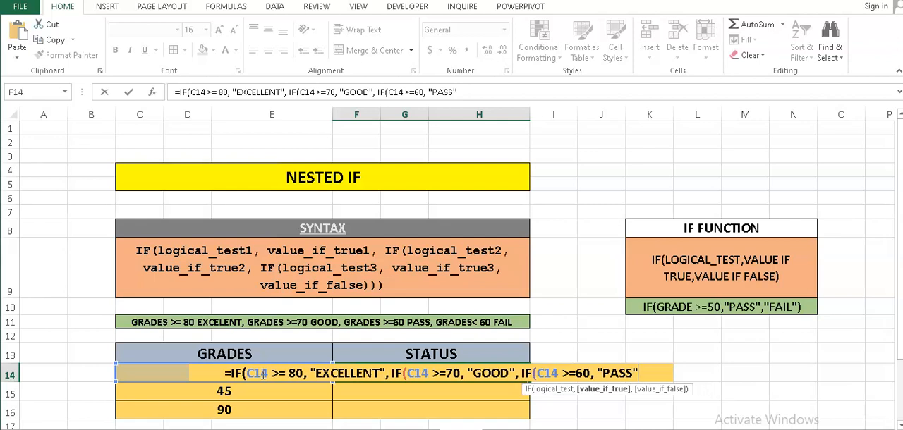
{"action": "type", "text": ","}
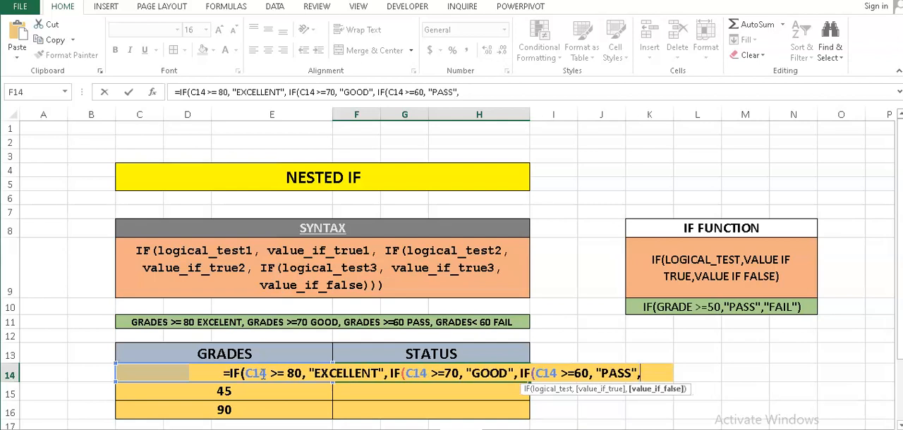
{"action": "type", "text": "\""}
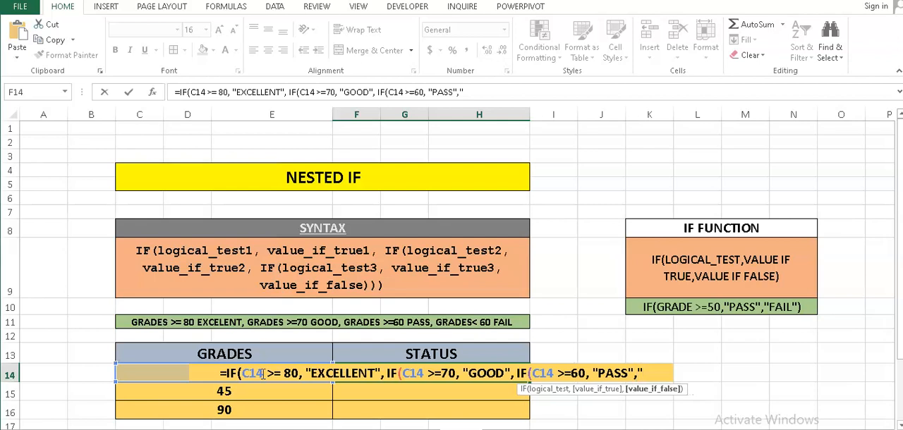
{"action": "type", "text": "FAIL\""}
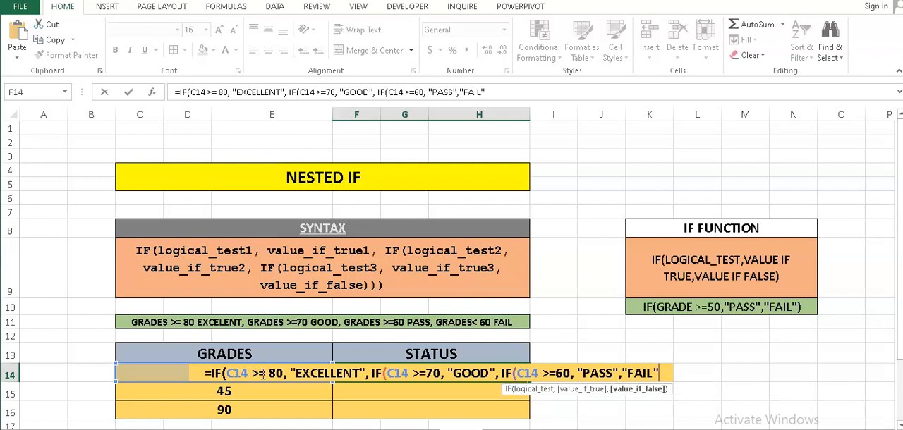
{"action": "type", "text": ")"}
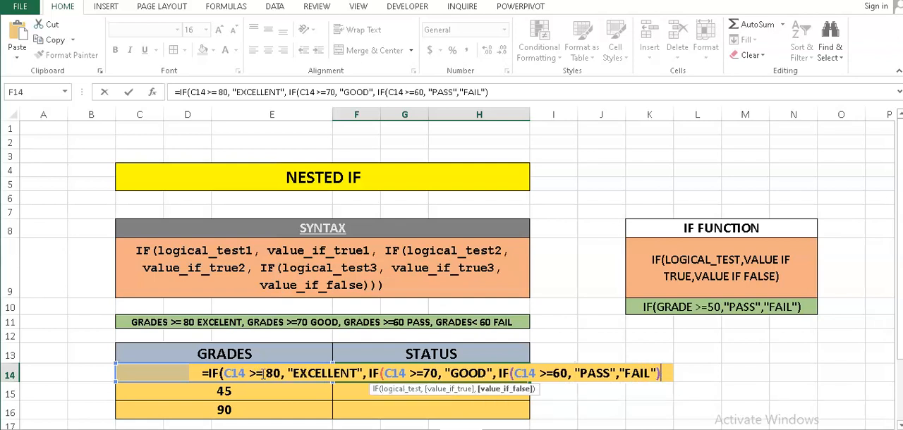
{"action": "type", "text": ")"}
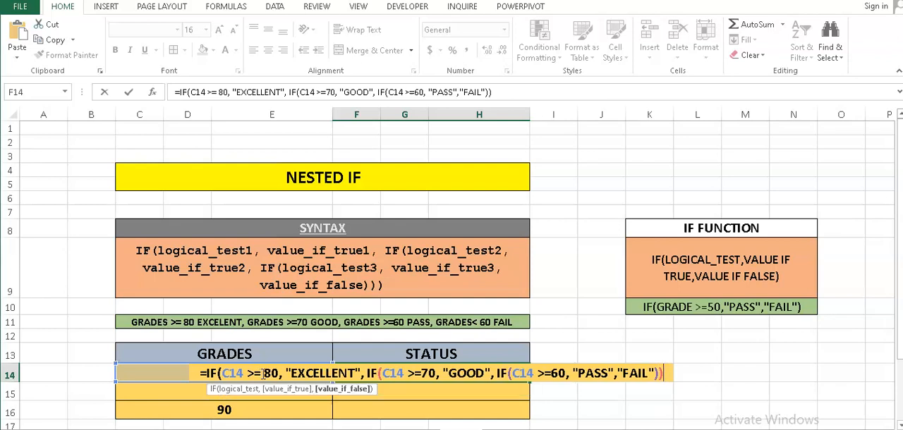
{"action": "type", "text": ")"}
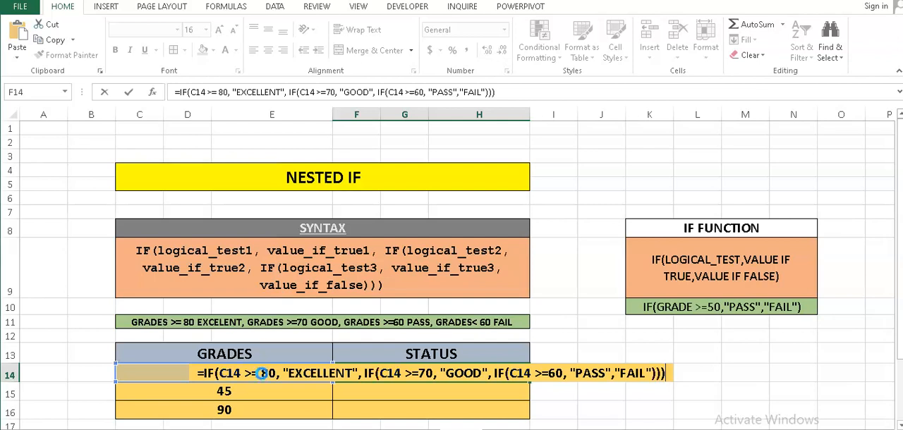
- Add "FAIL" as the final value if false, close all three nested IFs with parentheses, and enter the formula in F14
{"action": "key", "text": "Return"}
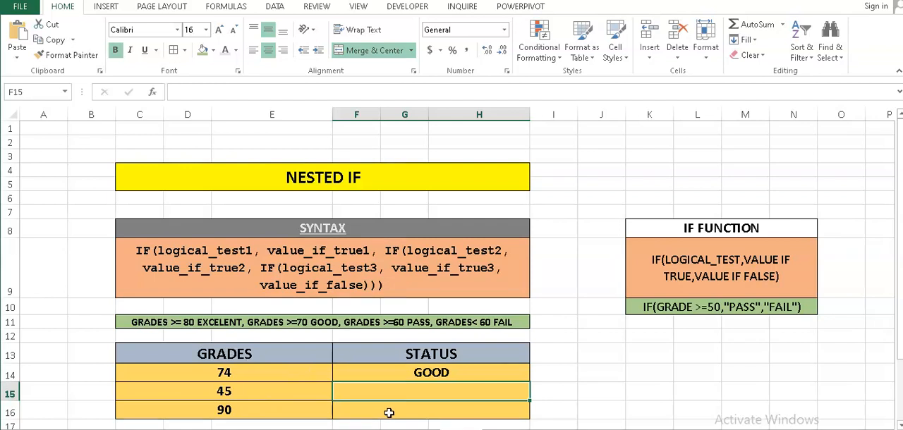
- Copy the nested IF formula from F14 down the Status column through row 16
{"action": "left_click", "coordinate": [466, 377]}
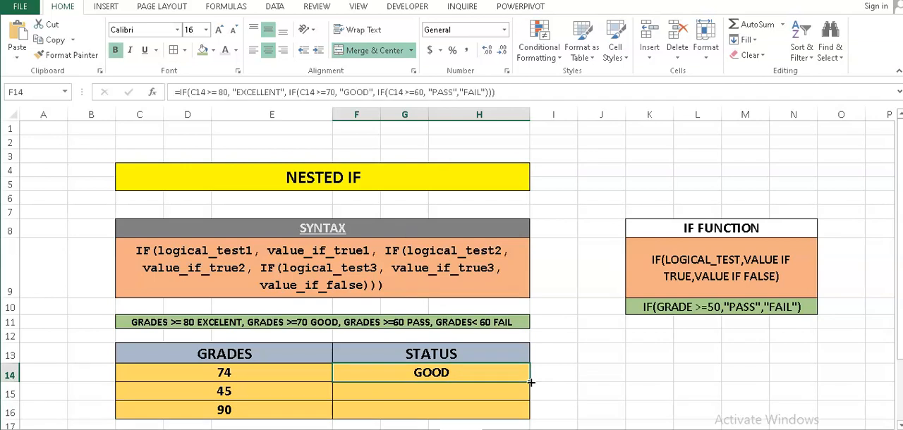
{"action": "left_click_drag", "start_coordinate": [531, 383], "coordinate": [535, 420]}
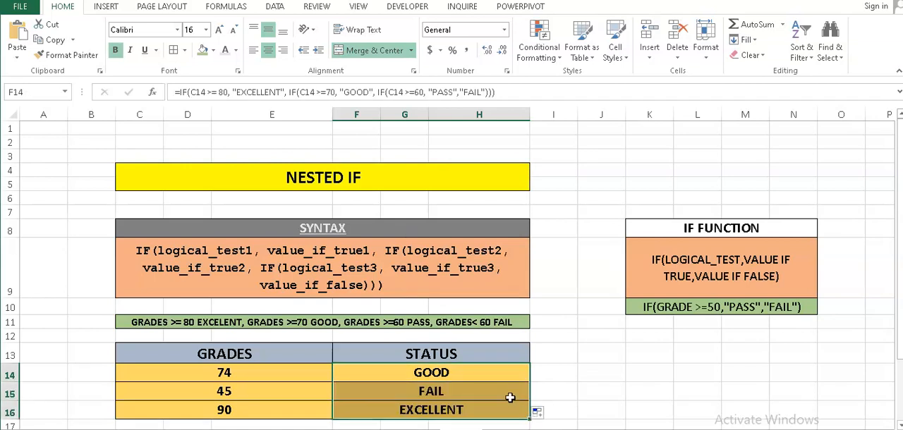
{"action": "left_click", "coordinate": [567, 380]}
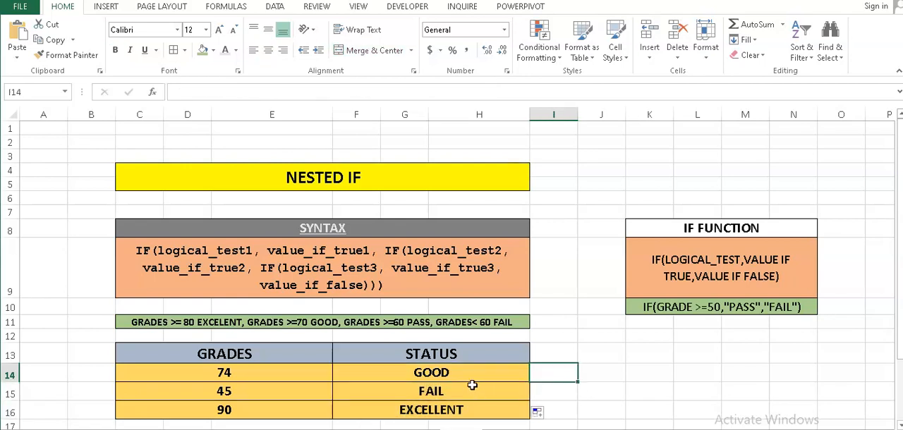